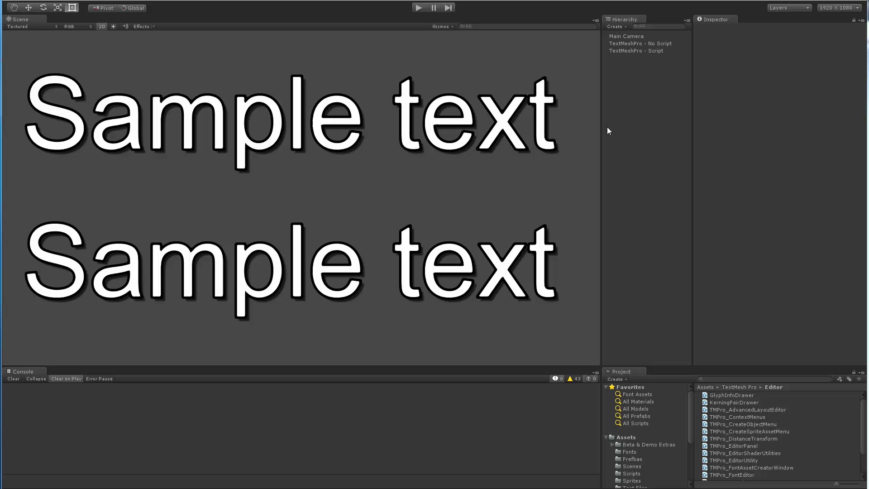
Inspect TextMeshPro - No Script, then TextMeshPro - Script, which carries the SandBoxV1 component
left_click(634, 42)
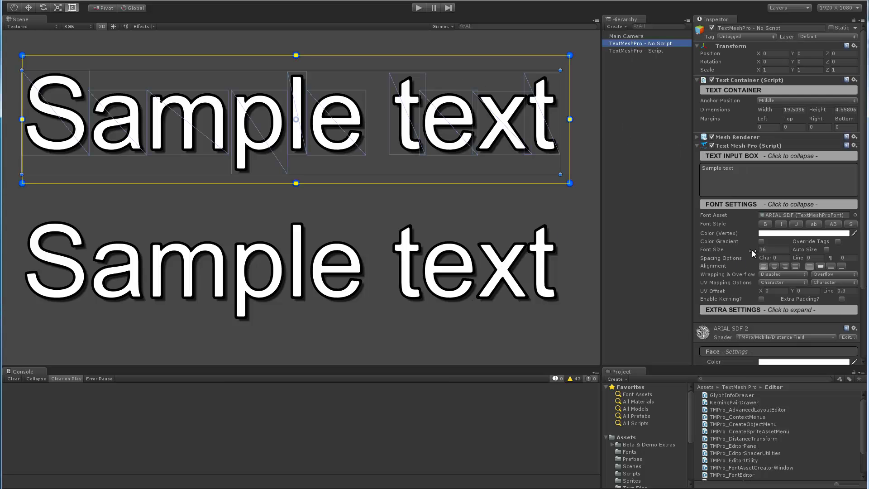
left_click(636, 51)
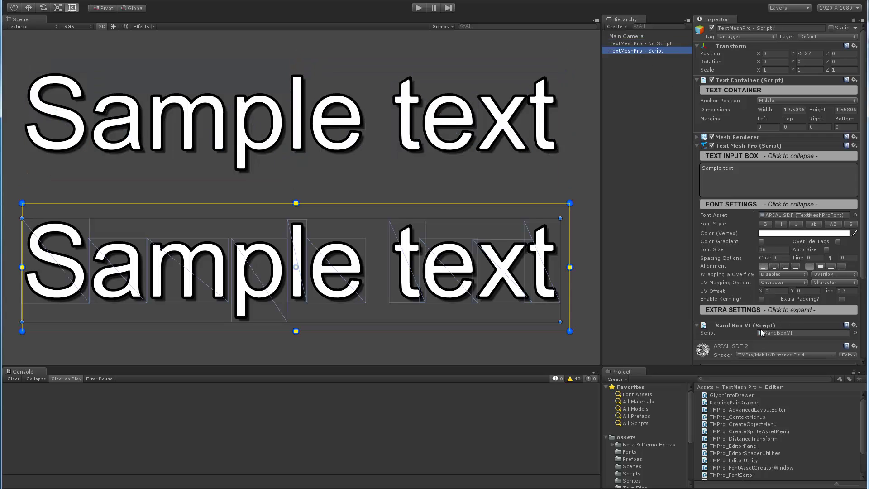
Open SandBoxV1.cs in Visual Studio from the Inspector's script component
double_click(777, 332)
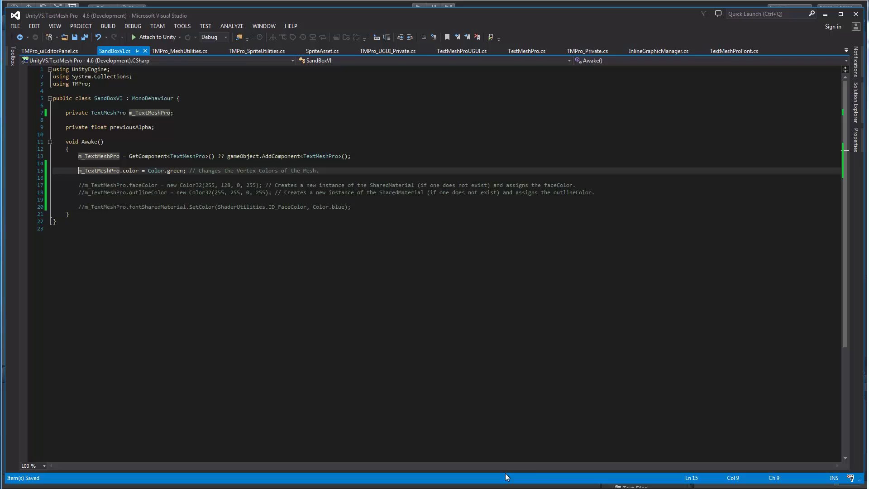
left_click(218, 134)
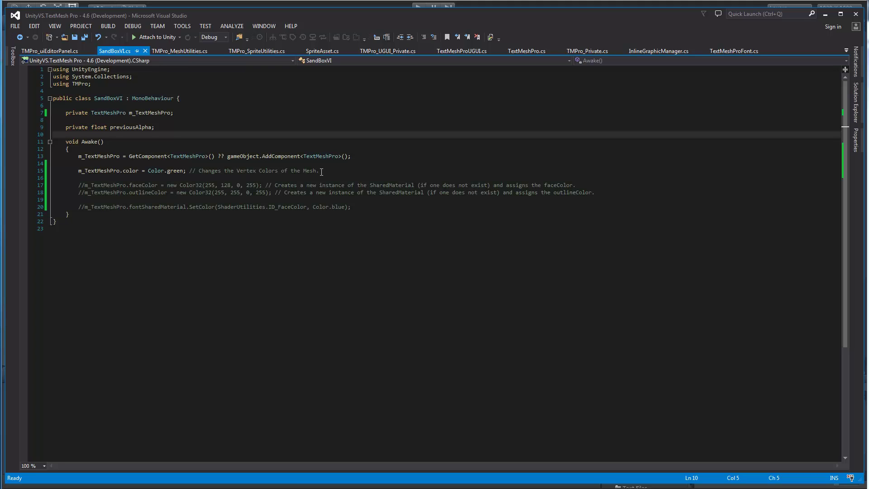
key("alt+Tab")
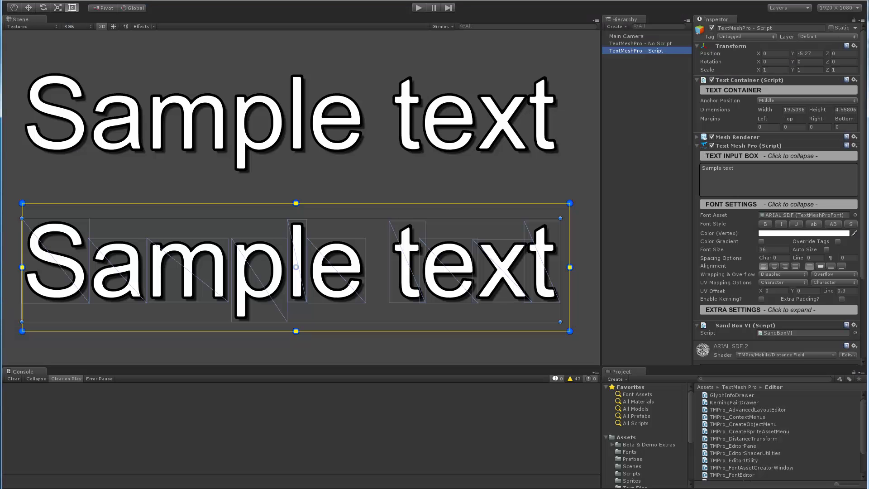
left_click(419, 8)
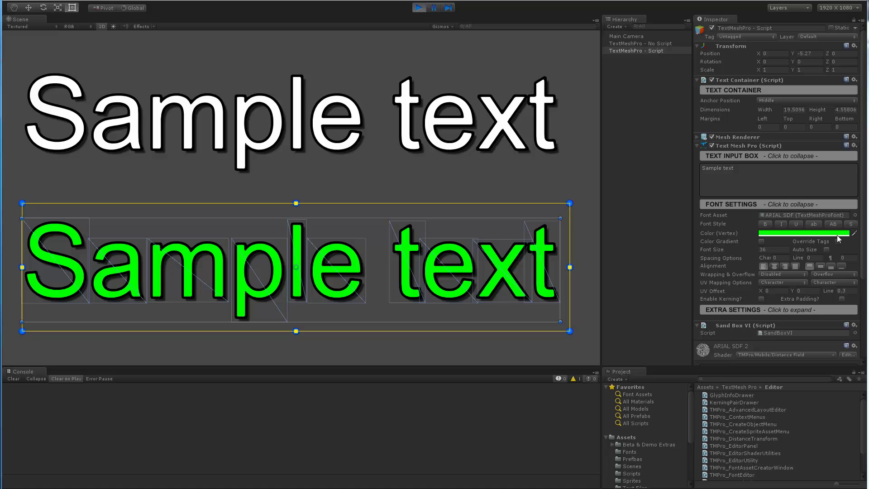
Stop the test run, comment out the green vertex-colour line and enable the orange faceColor line
left_click(418, 8)
key("alt+Tab")
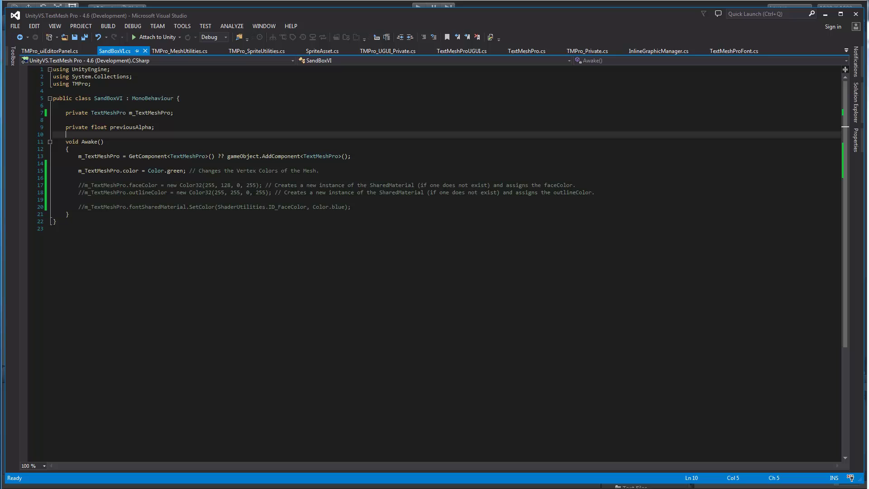
left_click(78, 171)
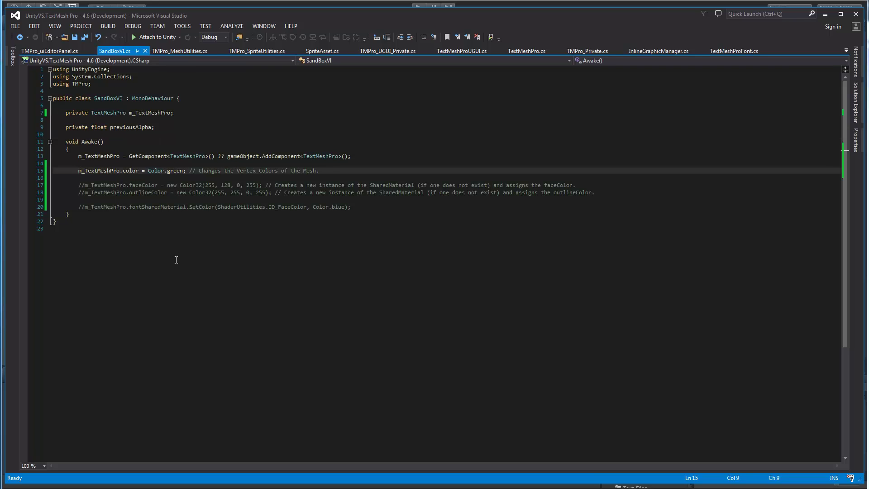
type("//")
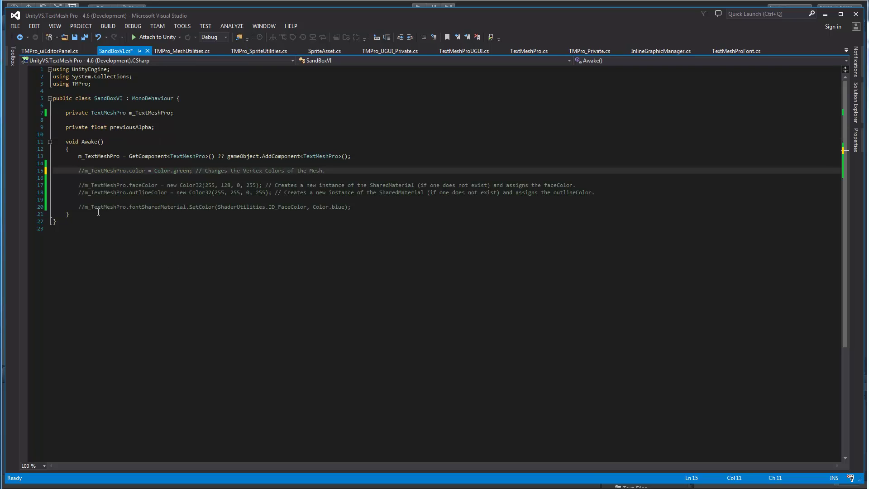
left_click(79, 185)
key("Delete")
key("Delete")
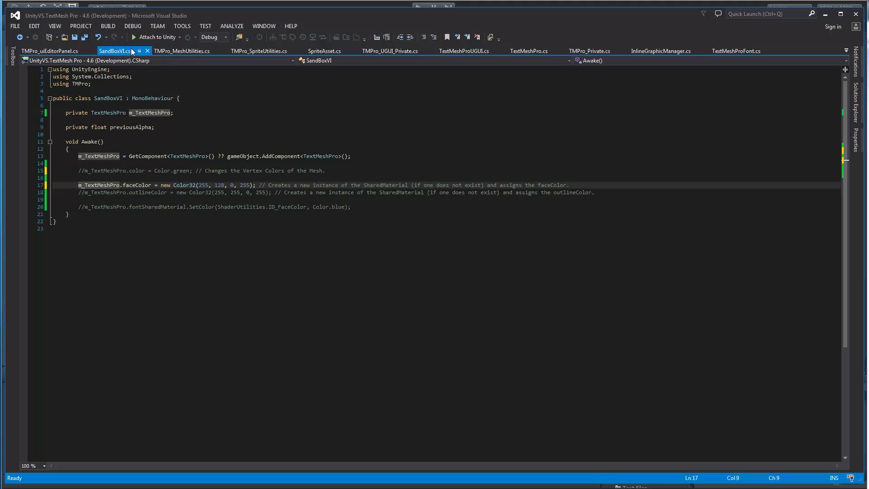
left_click(274, 6)
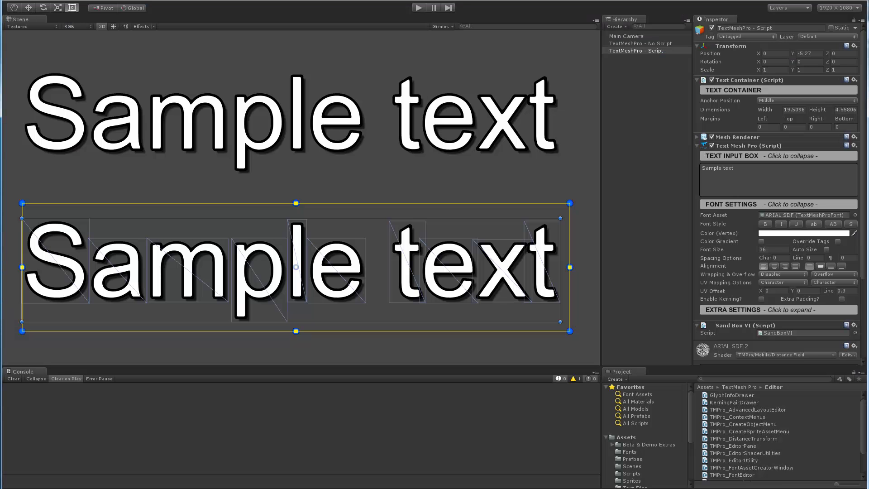
left_click(418, 8)
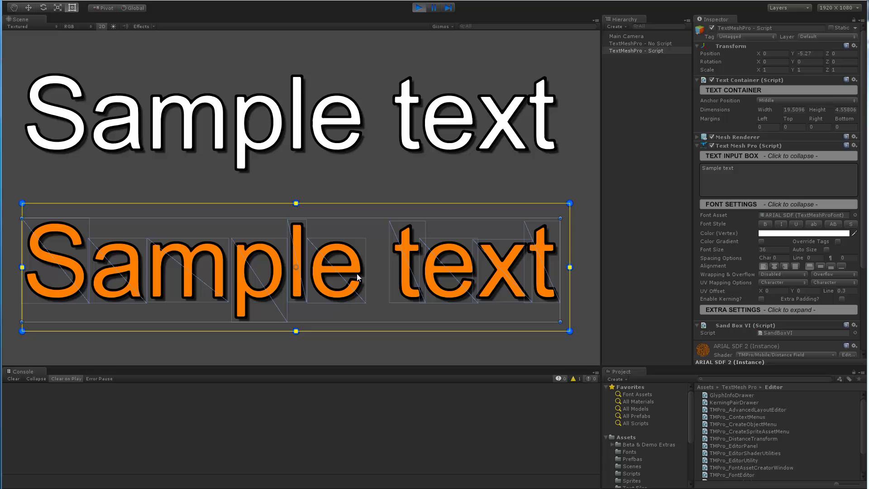
scroll(749, 224, "down", 5)
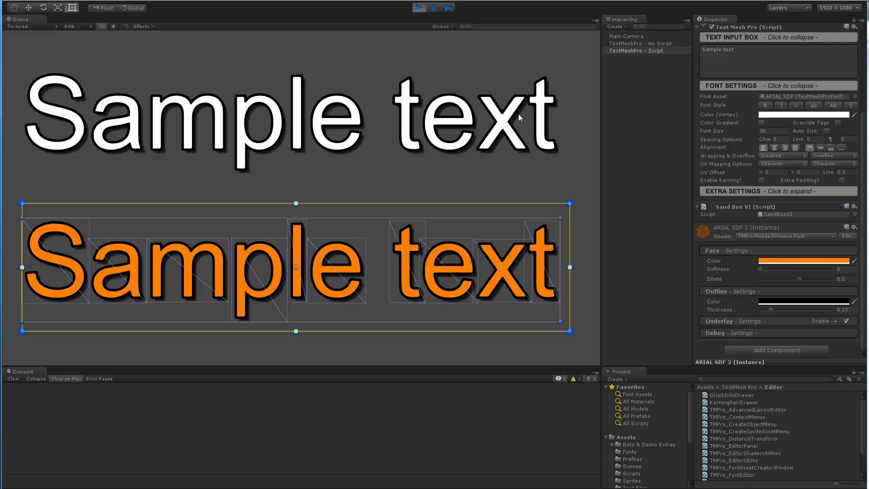
left_click(419, 8)
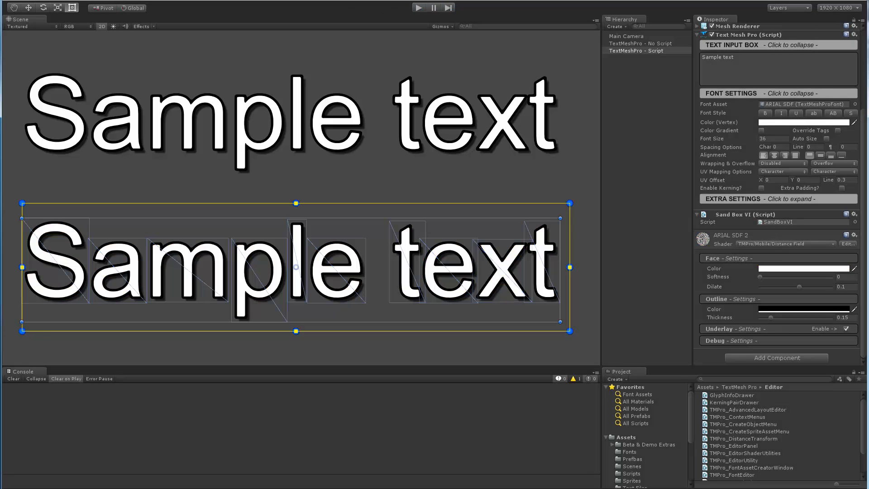
Uncomment line 18 so the script also sets outlineColor to Color32(255, 255, 0, 255)
key("alt+Tab")
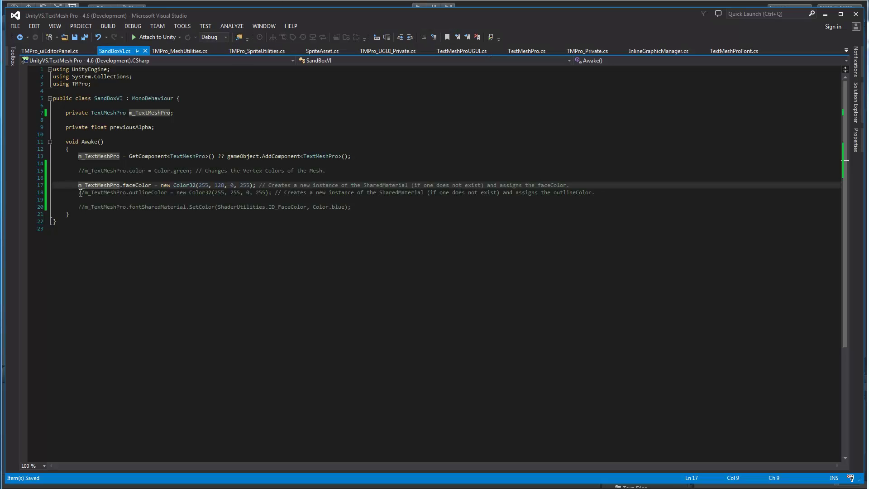
left_click(81, 193)
key("BackSpace")
key("BackSpace")
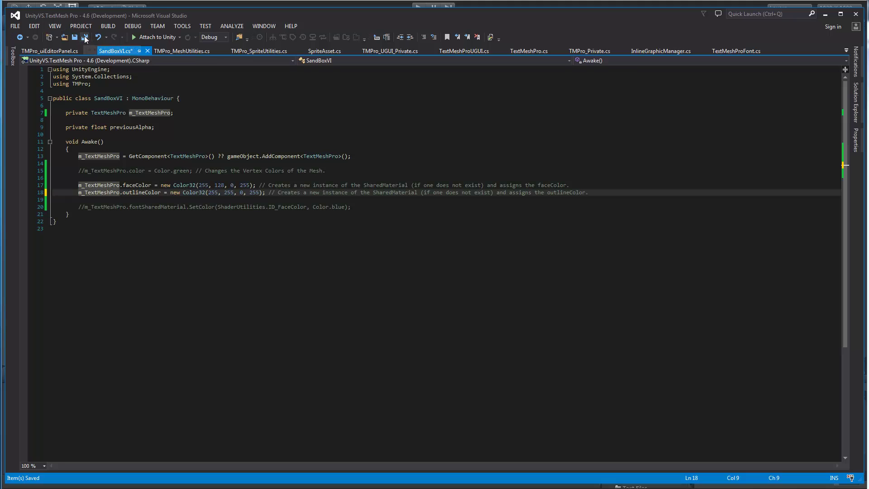
left_click(402, 5)
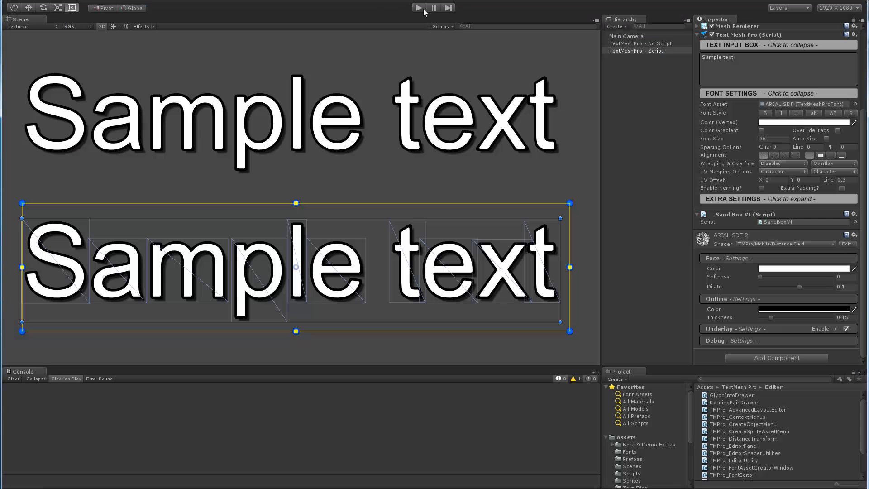
left_click(418, 8)
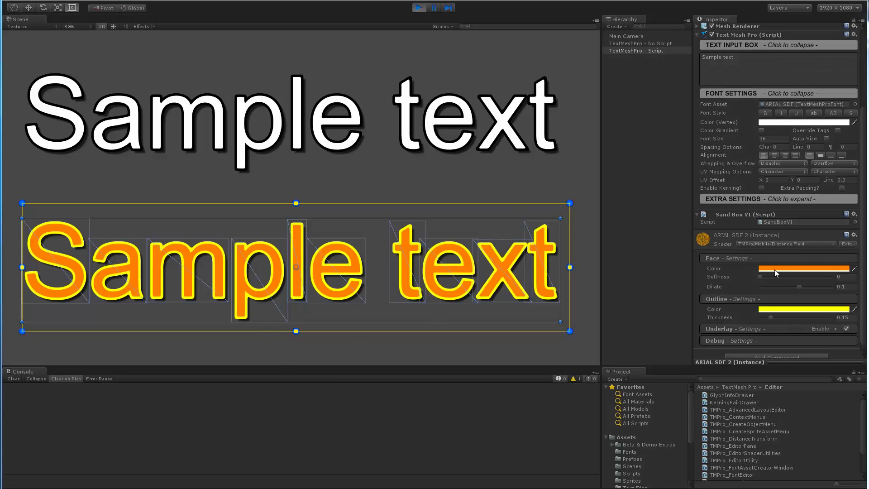
scroll(775, 270, "down", 2)
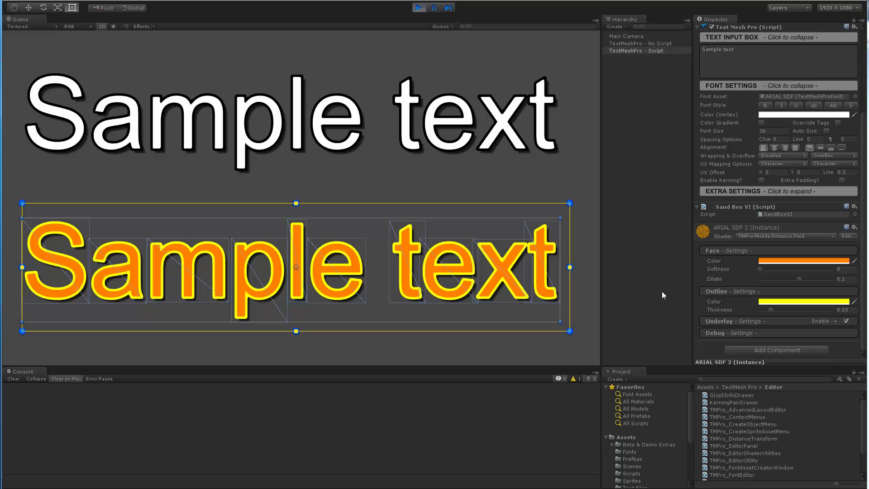
left_click(418, 8)
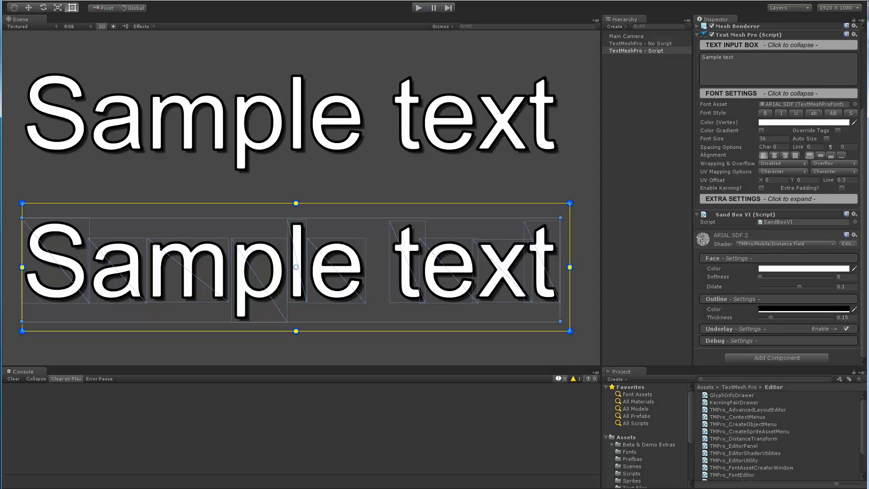
Comment out the faceColor and outlineColor lines and enable the blue fontSharedMaterial SetColor line
key("alt+Tab")
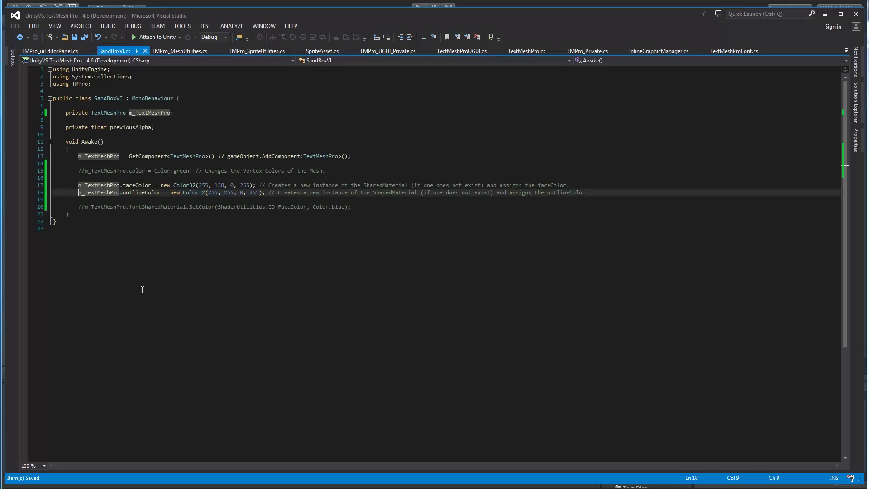
left_click(79, 185)
type("//")
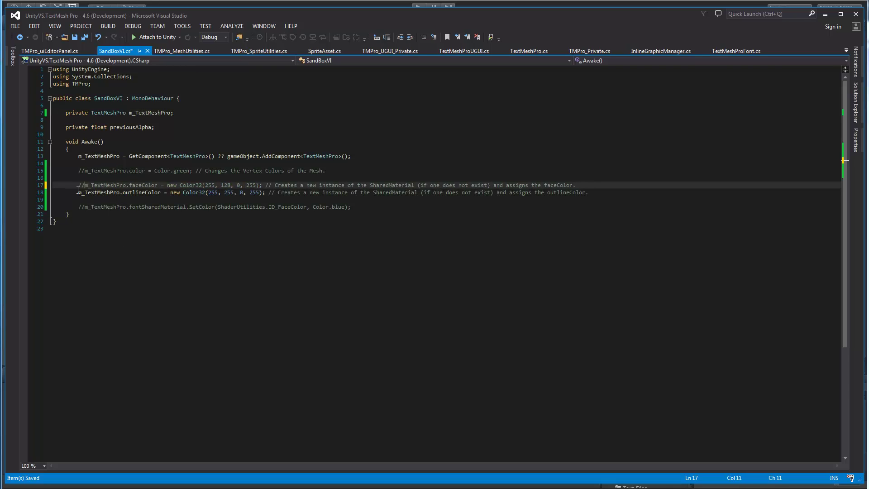
left_click(78, 193)
type("//")
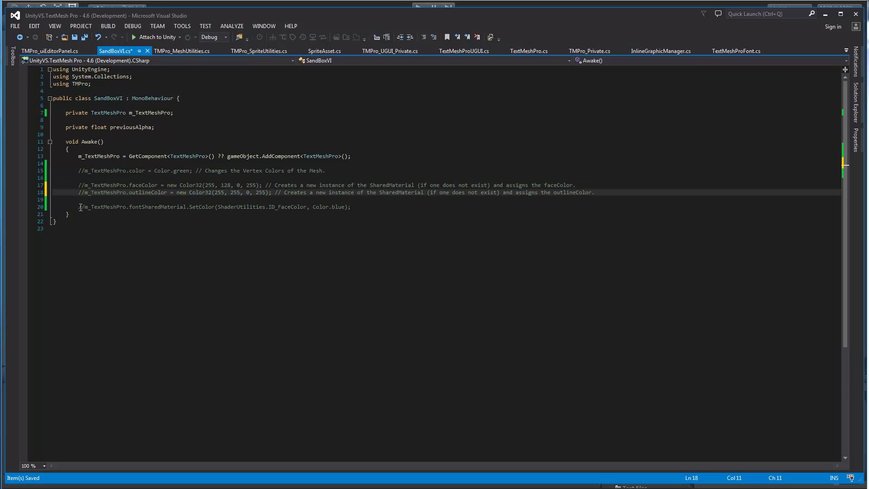
left_click(80, 208)
key("Delete")
key("Delete")
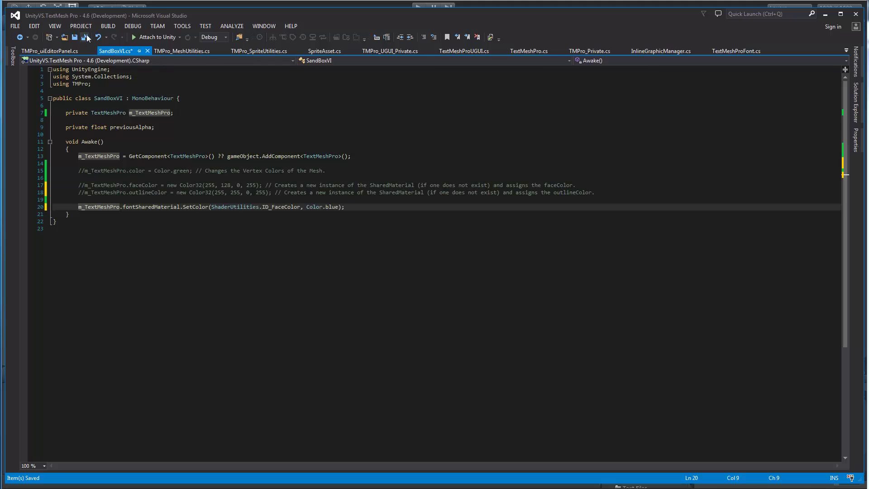
key("alt+Tab")
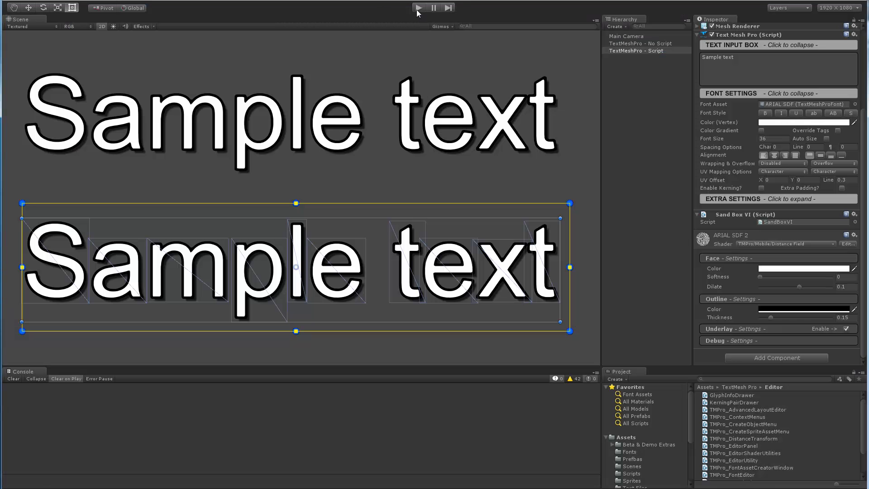
Play the scene to watch both Sample texts turn blue, then stop playback
left_click(419, 8)
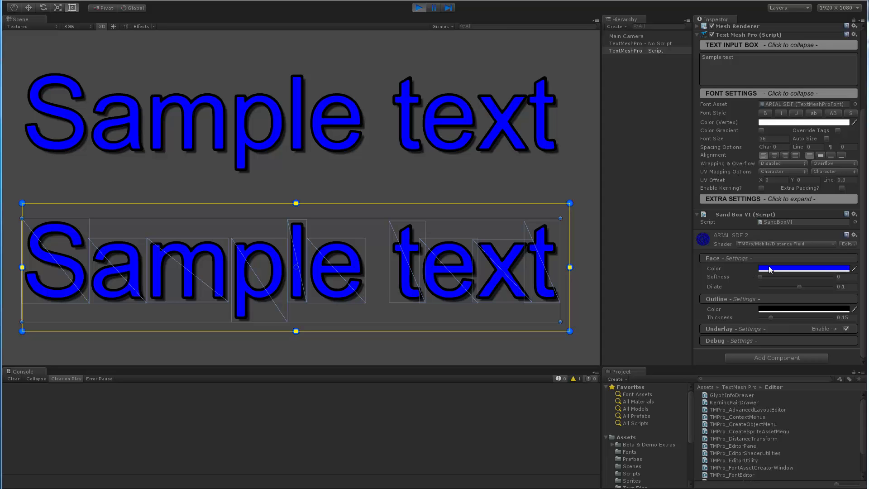
left_click(419, 7)
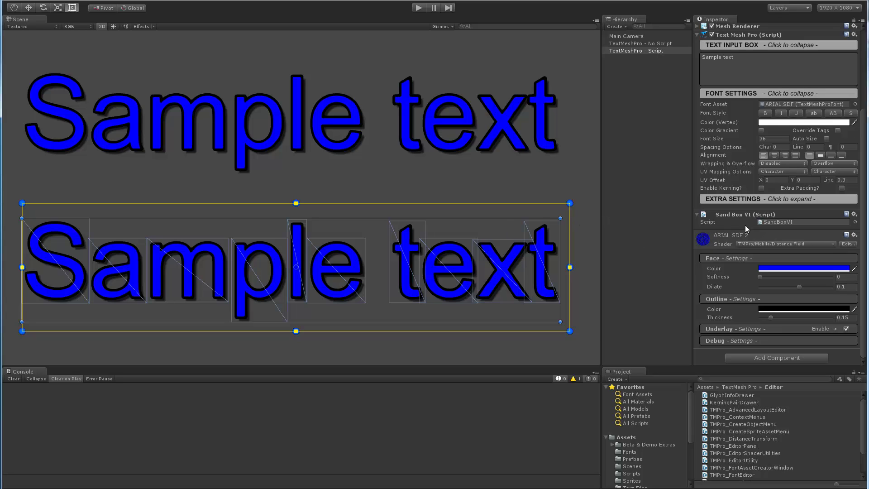
Select the ARIAL SDF 2 material and reset its Face Color to white (255, 255, 255)
left_click(639, 395)
left_click(741, 454)
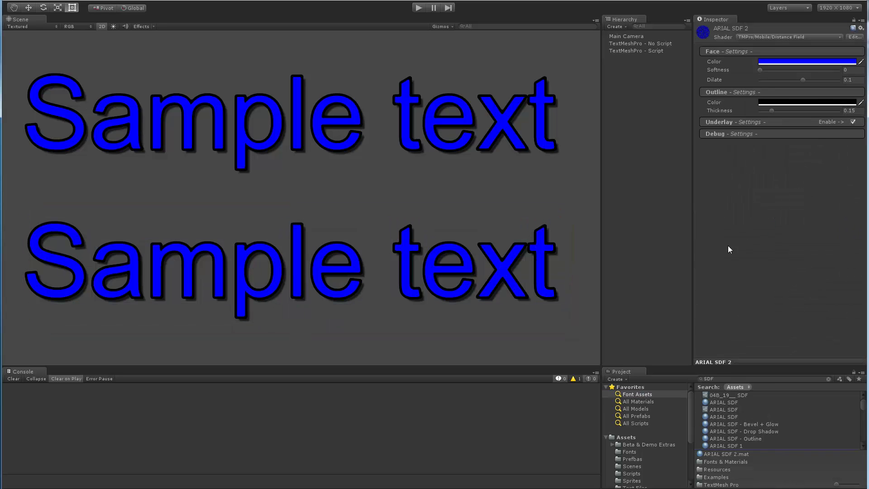
left_click(783, 61)
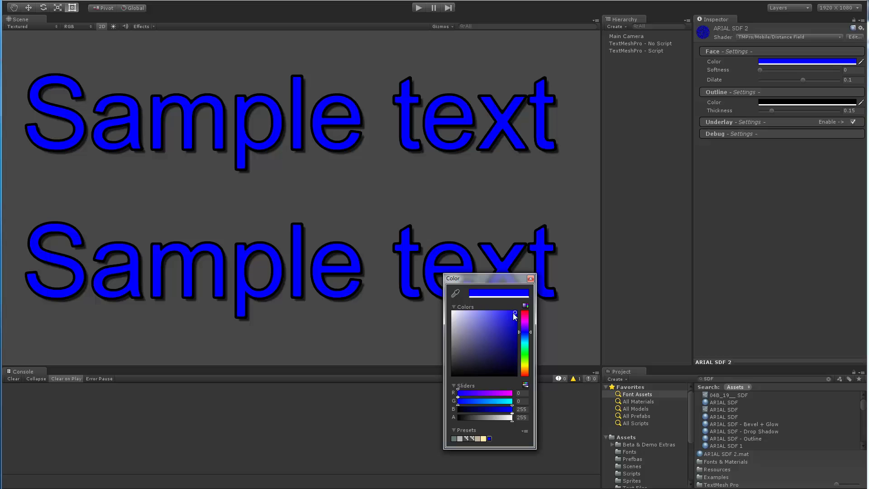
mouse_move(514, 314)
left_mouse_down()
mouse_move(462, 311)
mouse_move(511, 307)
mouse_move(474, 303)
mouse_move(501, 303)
mouse_move(482, 300)
left_mouse_up()
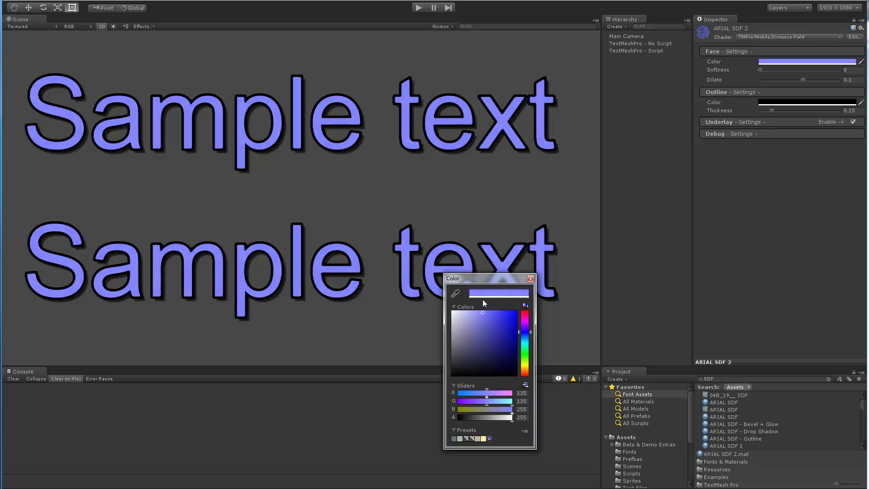
left_click_drag(525, 333, 525, 338)
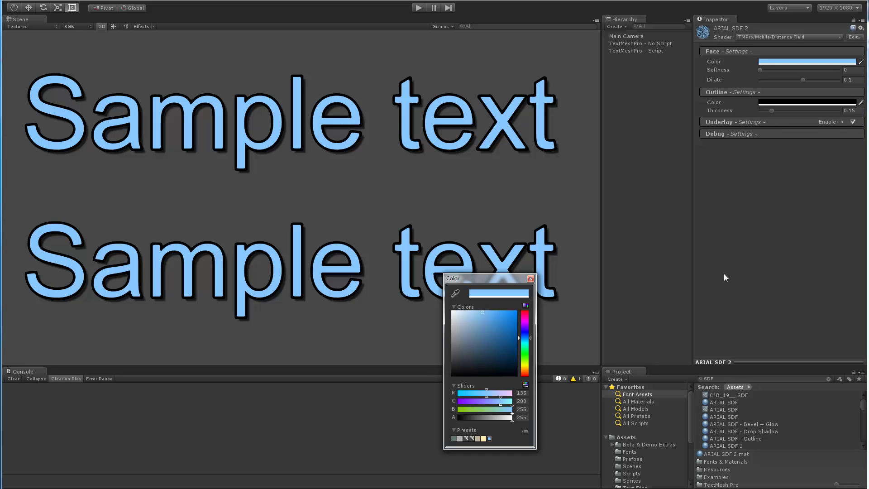
left_click_drag(486, 279, 378, 299)
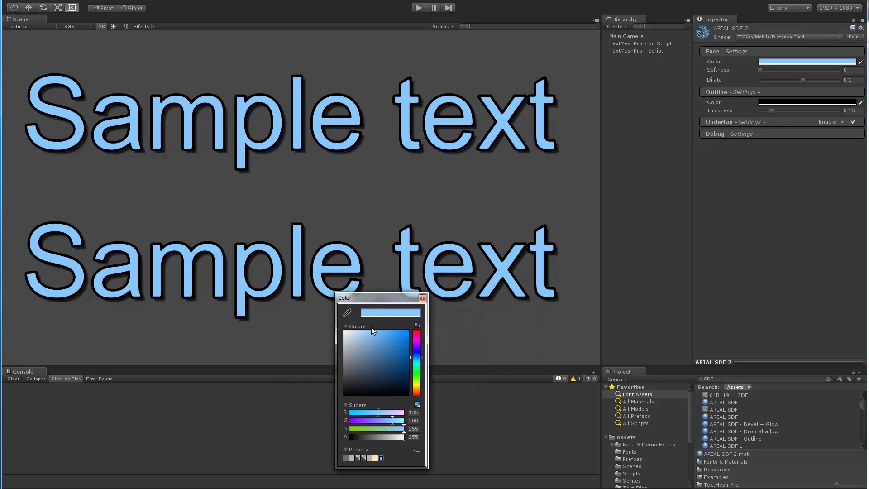
left_click_drag(374, 333, 330, 327)
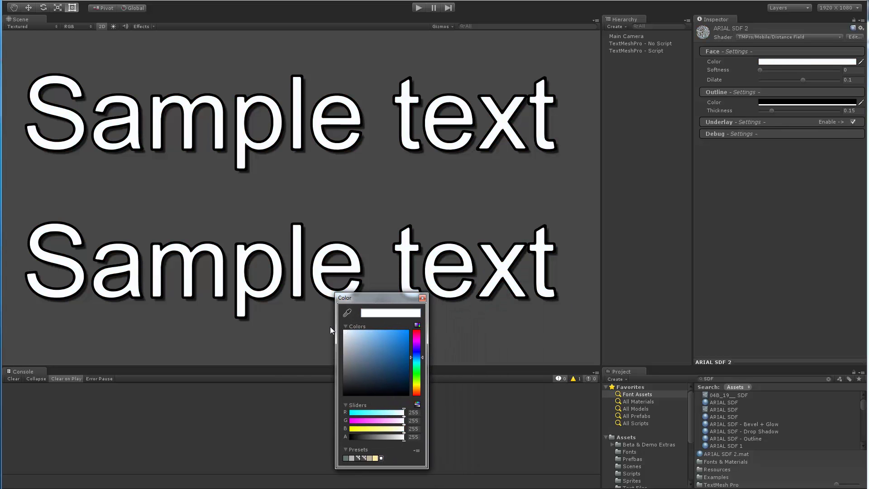
left_click(422, 298)
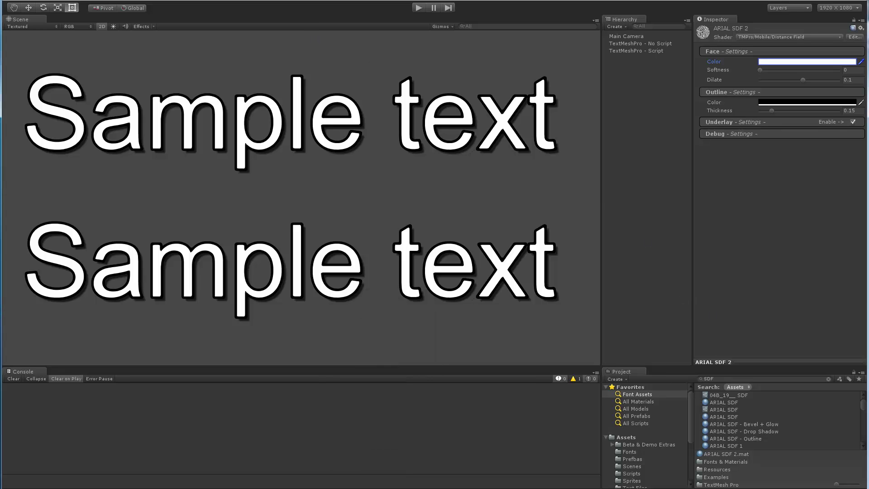
key("alt+Tab")
Uncomment the Color.green vertex colour, faceColor and outlineColor lines (15, 17, 18) in SandBoxV1.cs
key("Down")
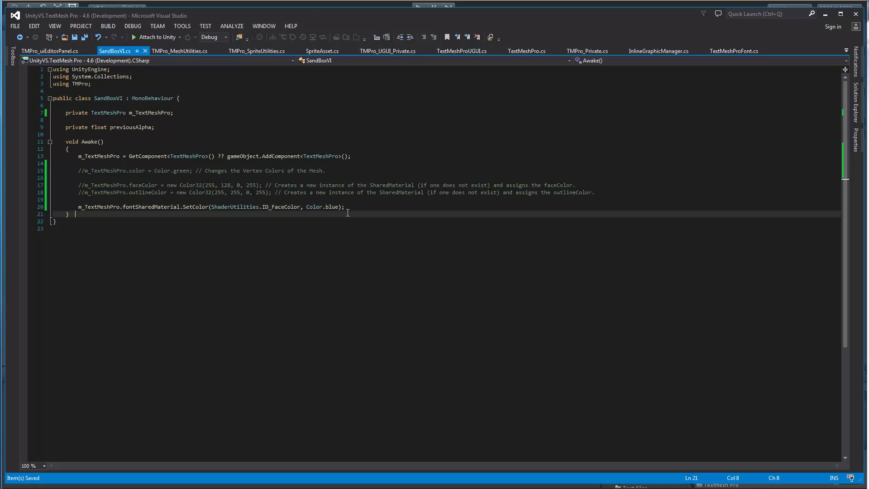
left_click(78, 171)
key("Delete")
key("Delete")
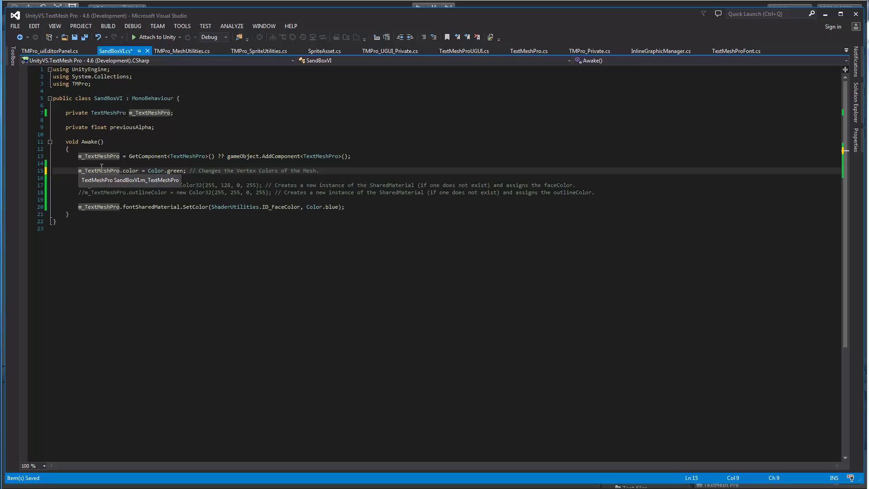
mouse_move(130, 169)
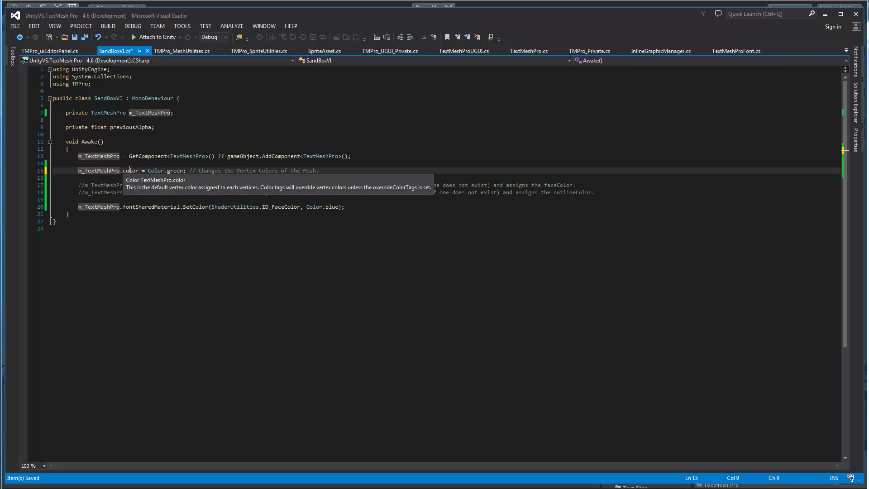
mouse_move(172, 169)
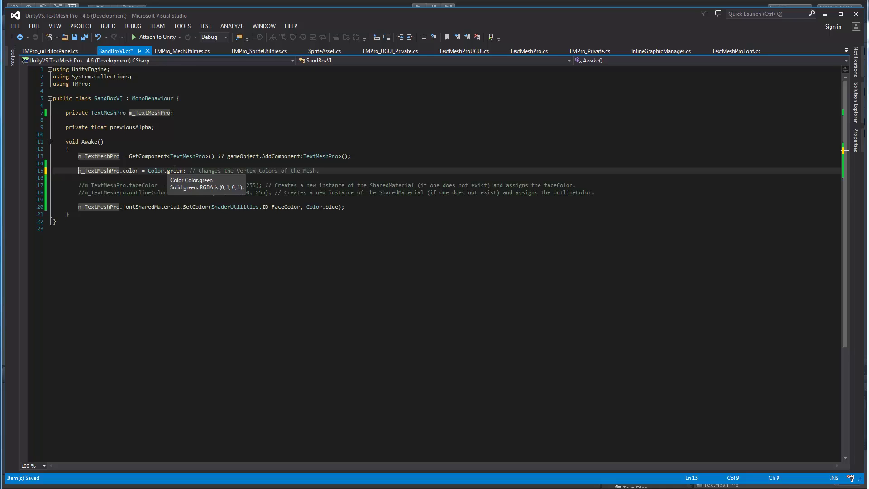
left_click(83, 186)
key("BackSpace")
key("BackSpace")
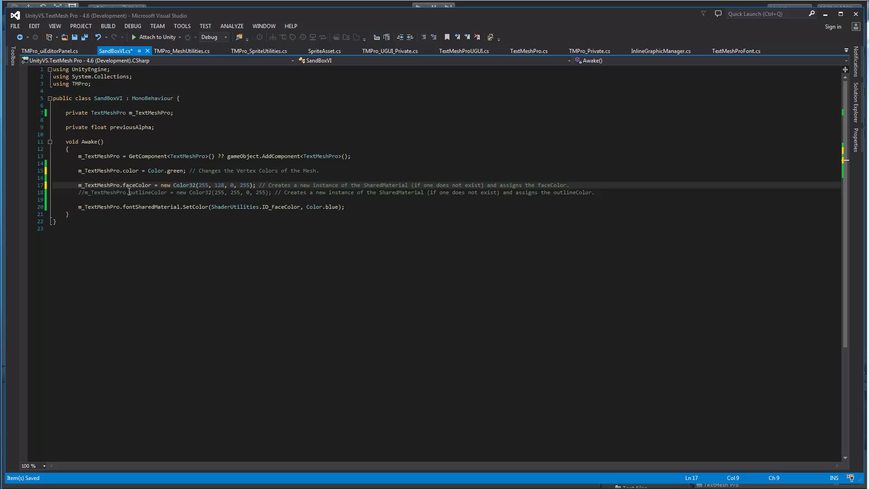
key("Down")
key("Delete")
key("Delete")
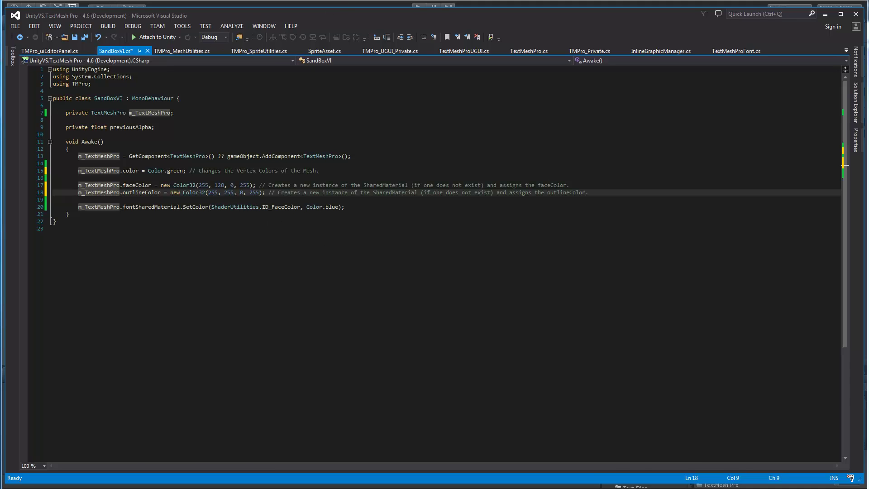
key("alt+Tab")
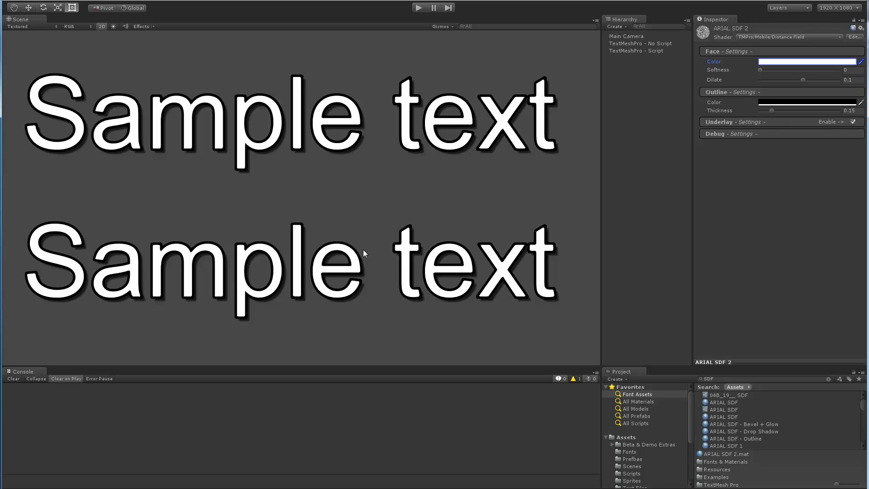